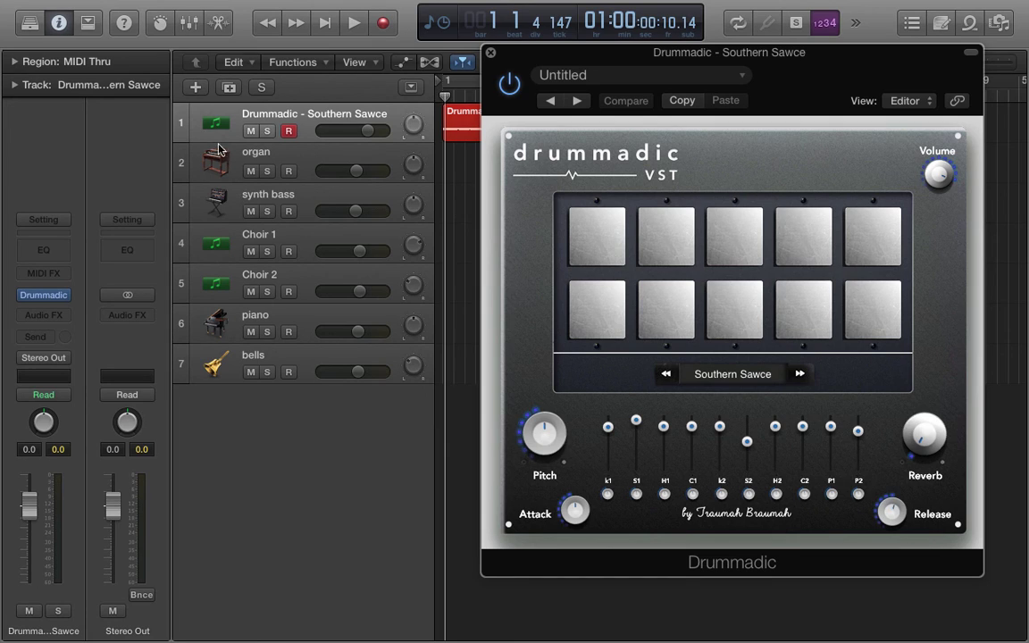
{"action": "left_click", "coordinate": [286, 129]}
{"action": "left_click", "coordinate": [286, 129]}
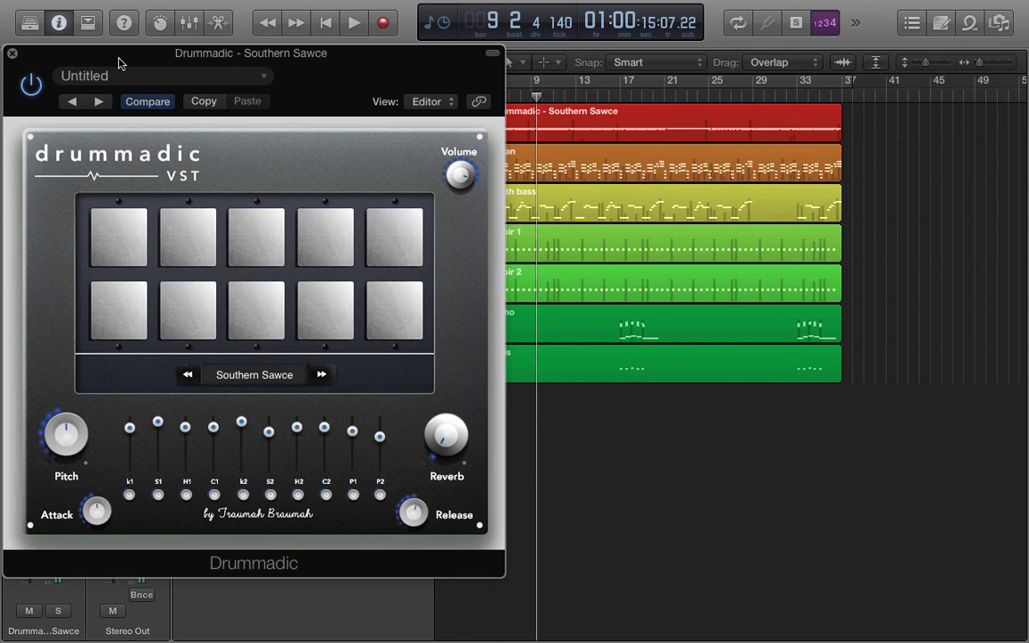
{"action": "key", "text": "Return"}
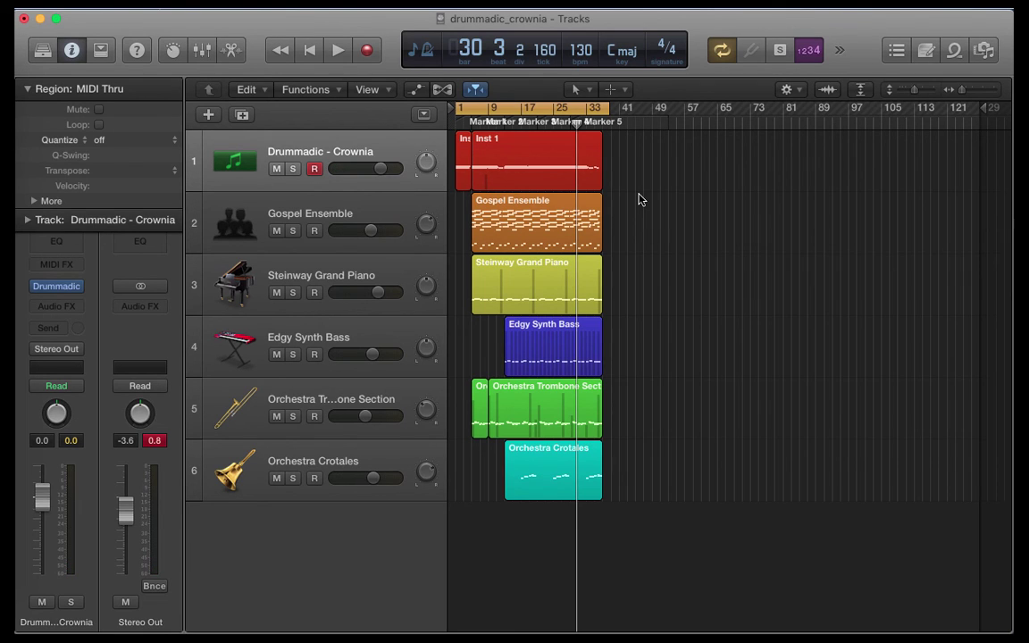
Open the Drummadic instrument on the Crownia track and move its window clear of the track list.
{"action": "left_click", "coordinate": [56, 287]}
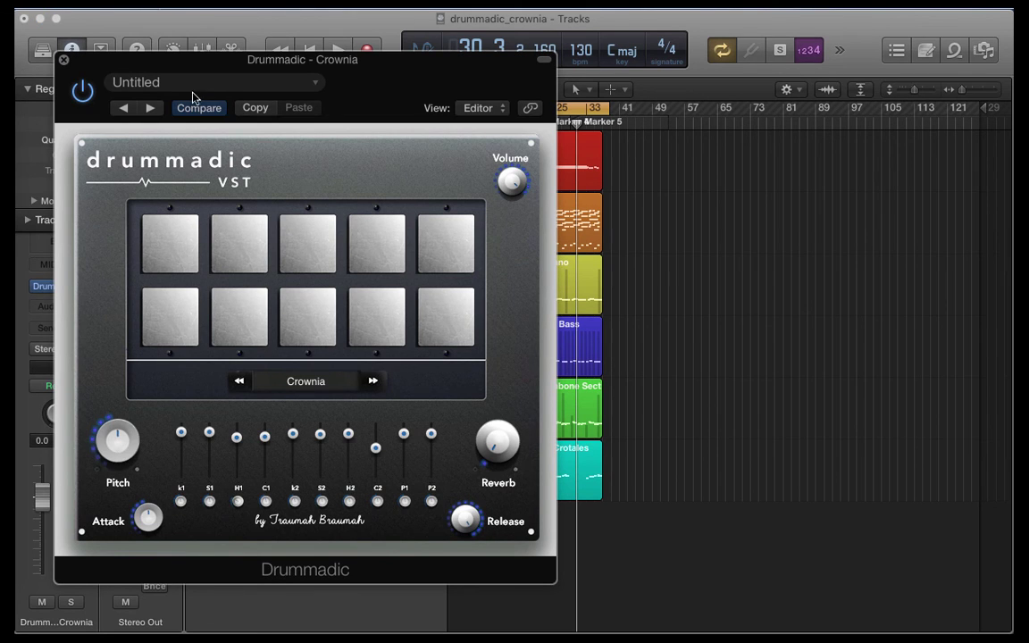
{"action": "left_click_drag", "start_coordinate": [174, 71], "coordinate": [630, 25]}
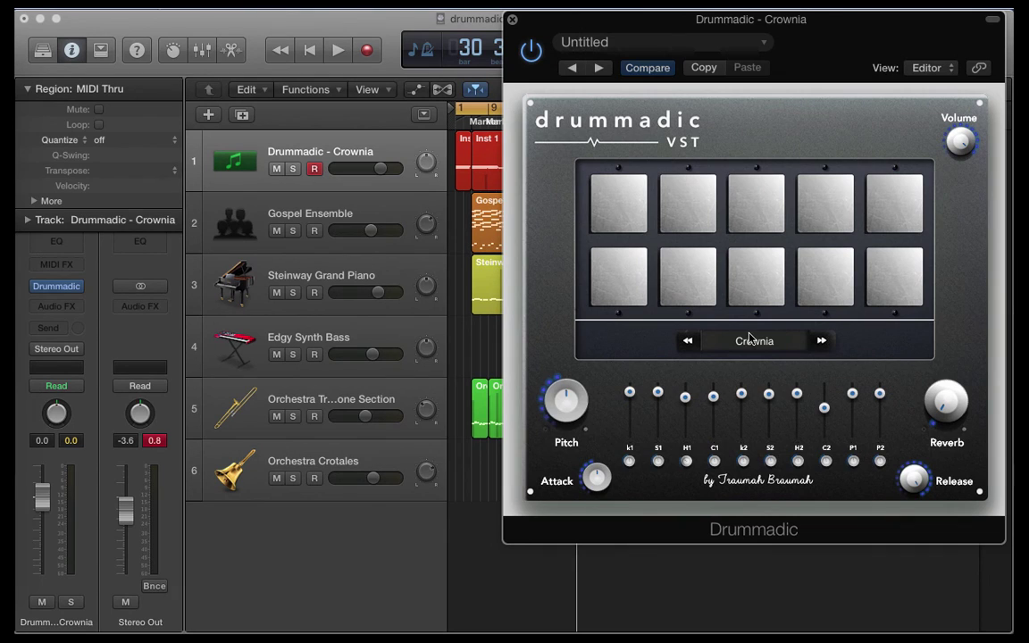
Play the Crownia arrangement, stop playback, and toggle record enable on the Drummadic - Crownia track.
{"action": "left_click", "coordinate": [473, 337]}
{"action": "key", "text": "space"}
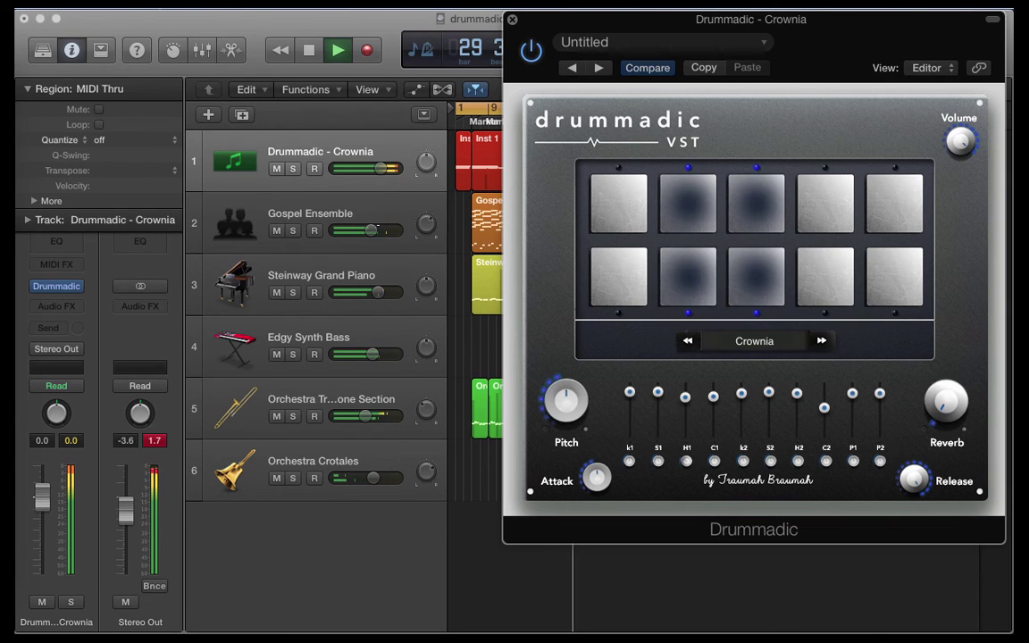
{"action": "key", "text": "space"}
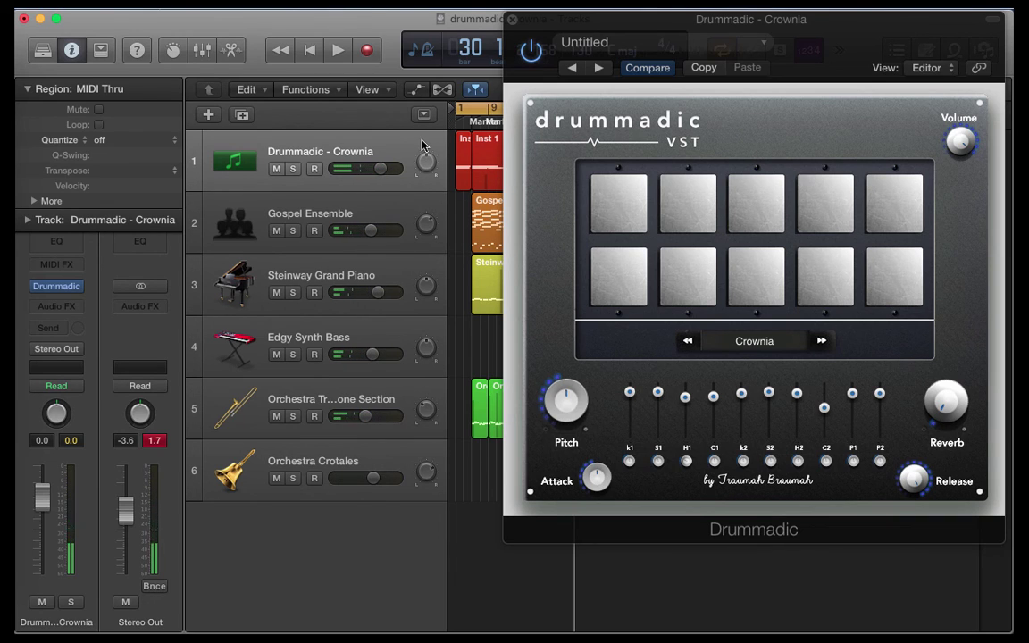
{"action": "left_click", "coordinate": [314, 168]}
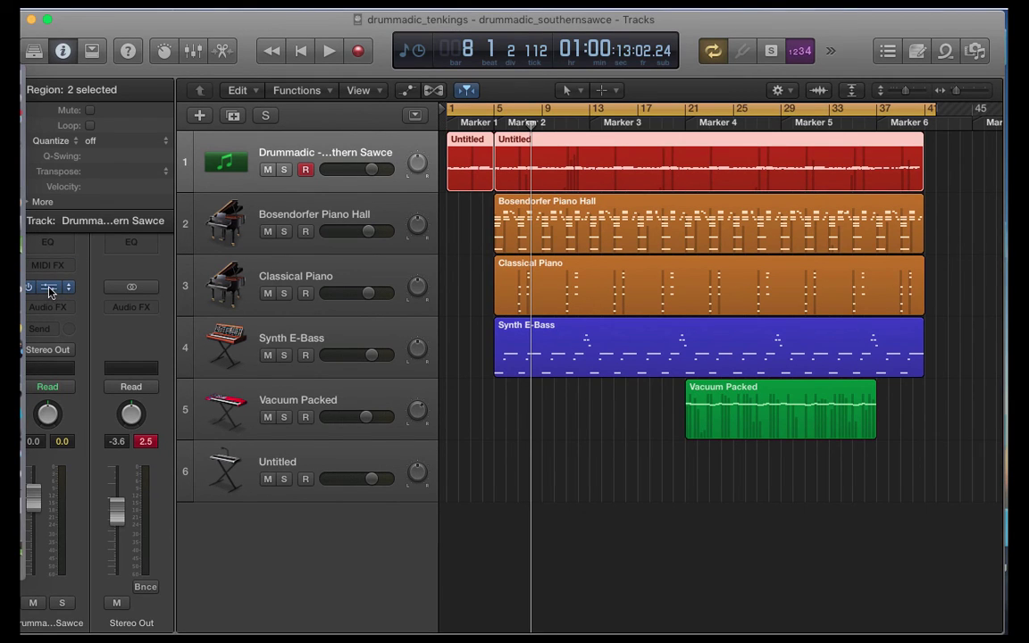
Display the Drummadic instrument of the Ten Kings project beside the track list and enlarge the project window.
{"action": "left_click", "coordinate": [50, 287]}
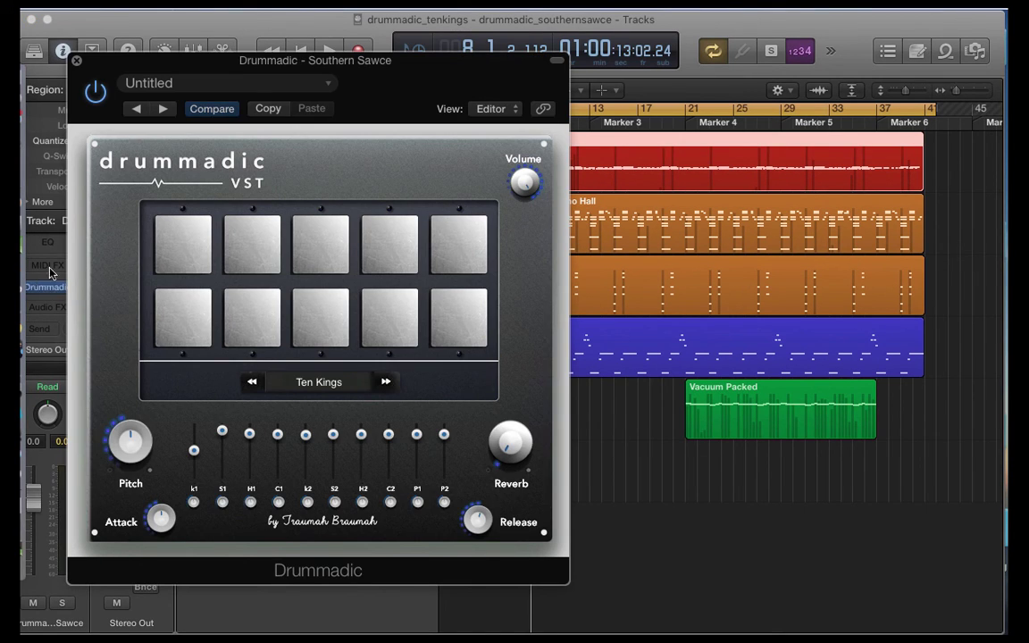
{"action": "left_click_drag", "start_coordinate": [346, 79], "coordinate": [800, 21]}
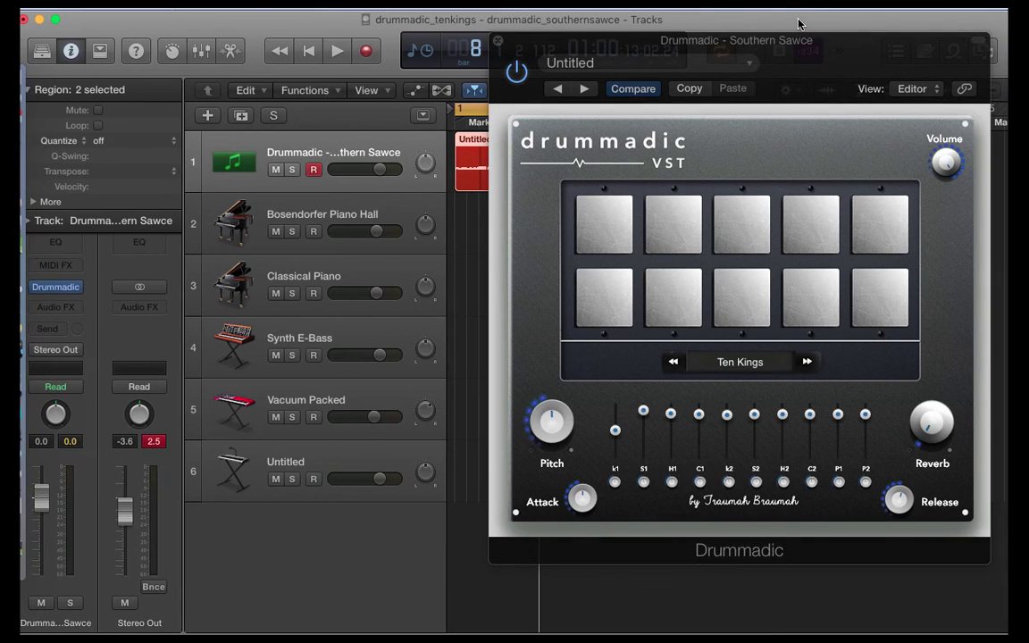
{"action": "left_click", "coordinate": [53, 20]}
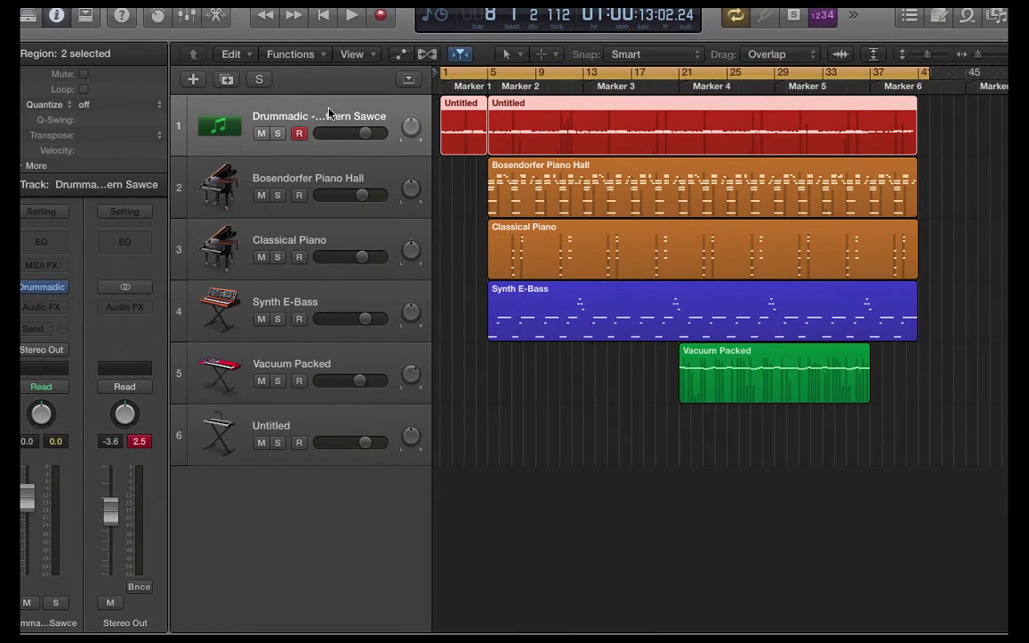
{"action": "mouse_move", "coordinate": [52, 286]}
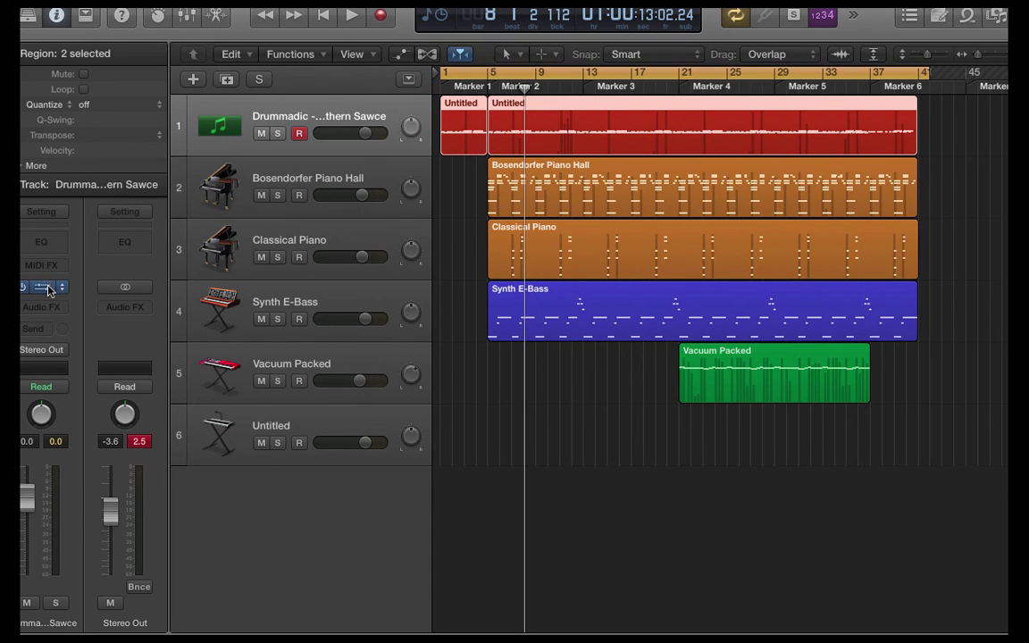
{"action": "left_click", "coordinate": [49, 288]}
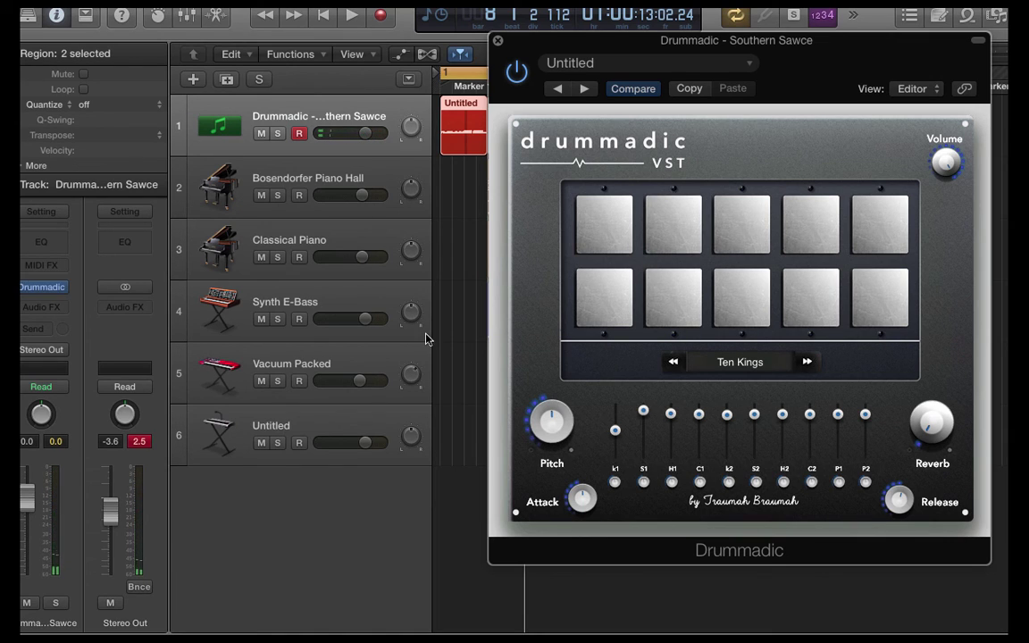
Look through Drummadic's instrument list without changing the Ten Kings kit and close the instrument window.
{"action": "left_click", "coordinate": [734, 357]}
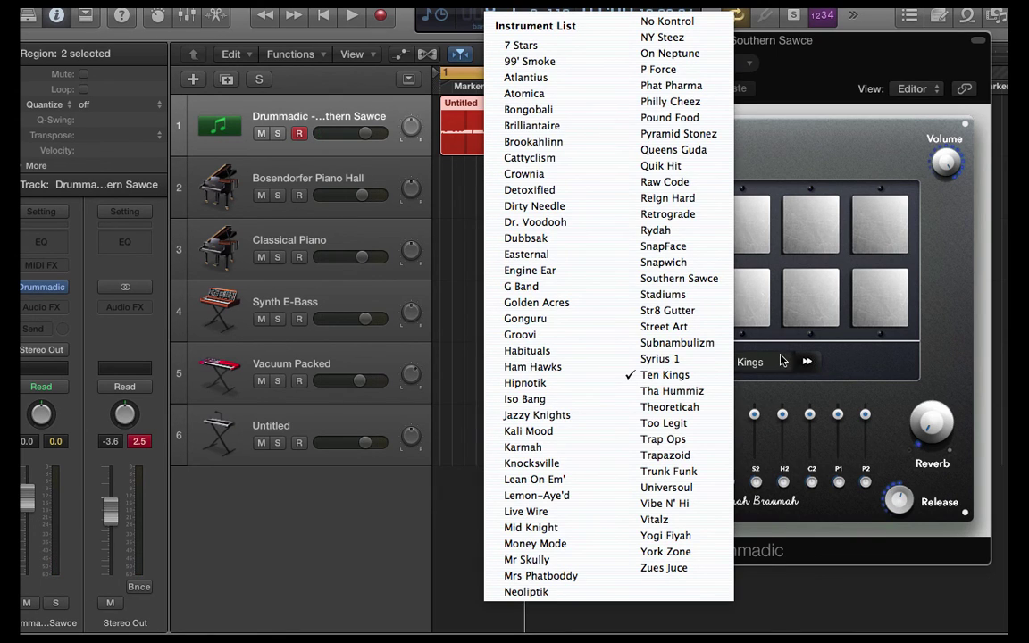
{"action": "left_click", "coordinate": [812, 156]}
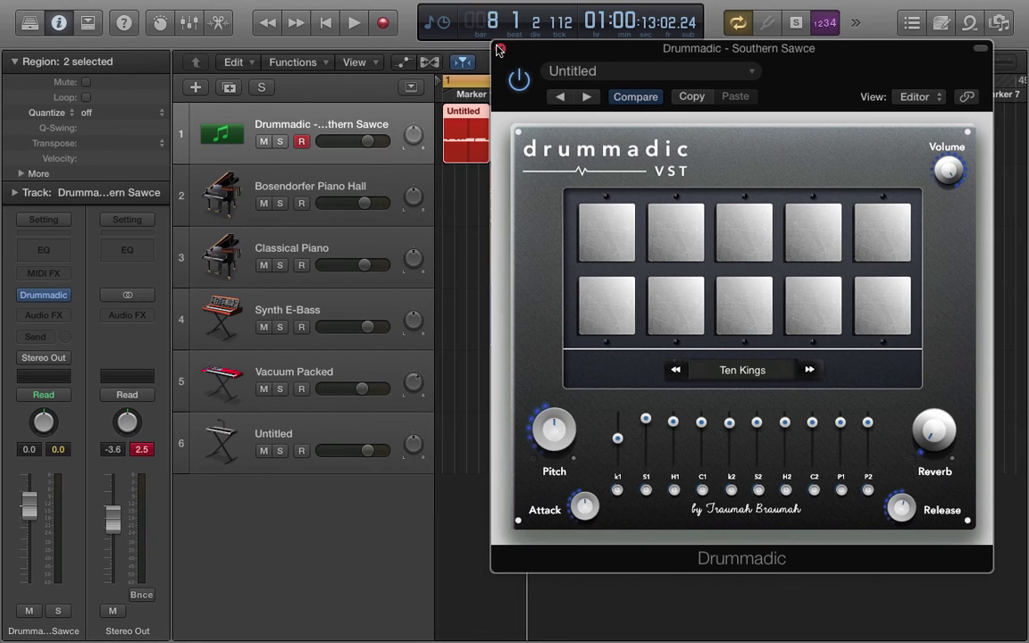
{"action": "left_click", "coordinate": [499, 49]}
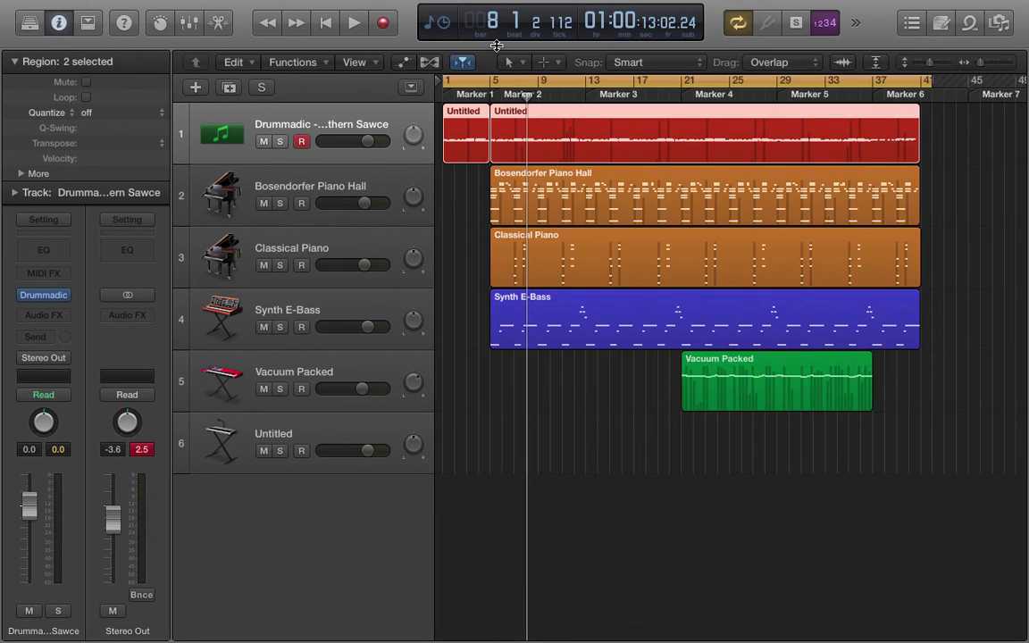
Deselect the drum regions, play the arrangement from the start, and show the Drummadic instrument window.
{"action": "left_click", "coordinate": [465, 185]}
{"action": "key", "text": "space"}
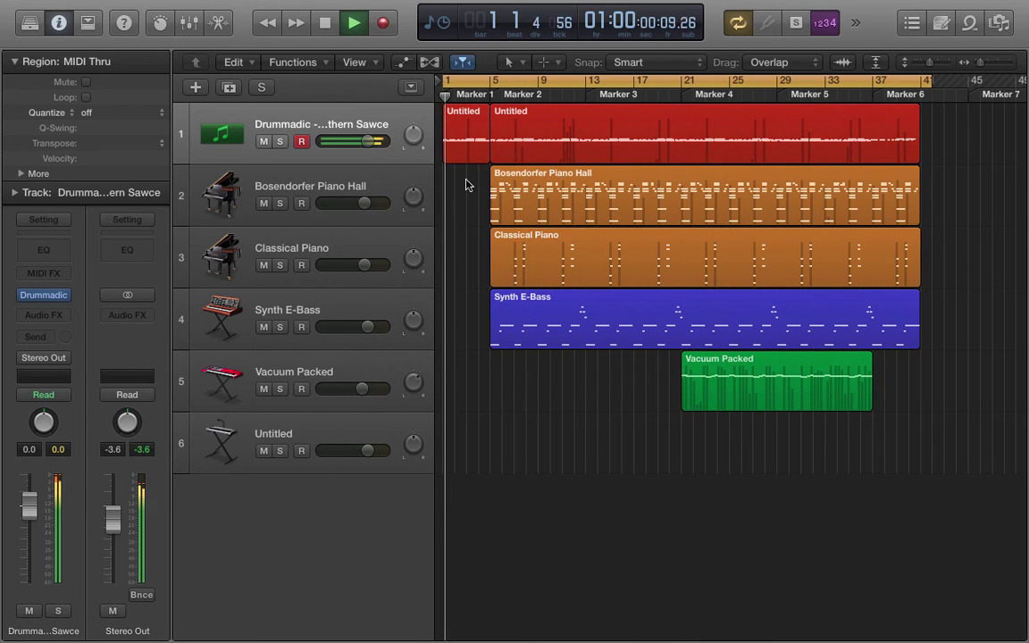
{"action": "key", "text": "v"}
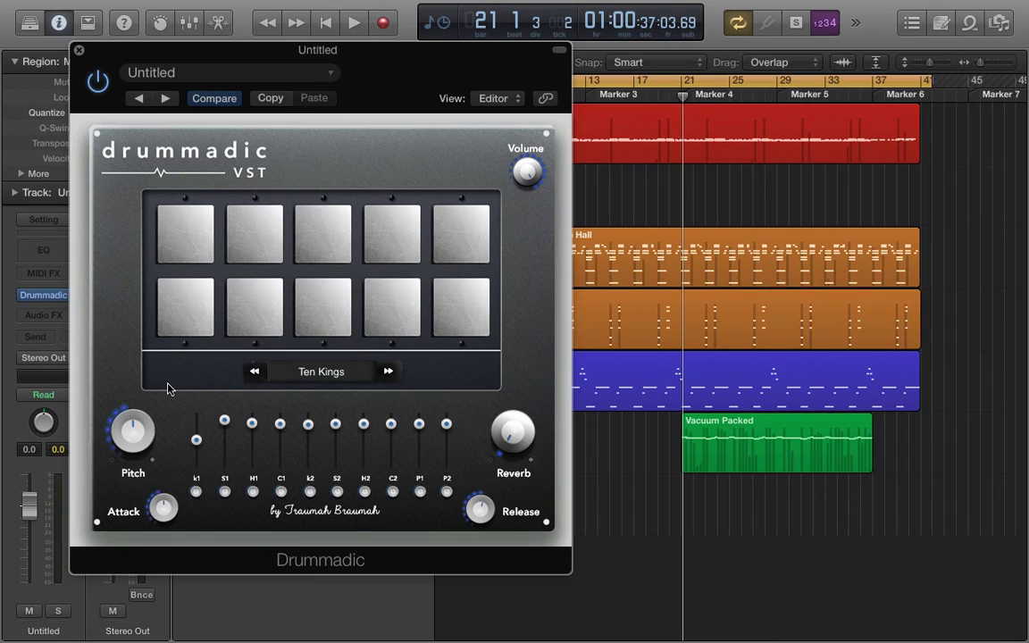
Audition the Easternal kit and the Syrius 1 kit in Drummadic on the untitled track.
{"action": "left_click", "coordinate": [327, 369]}
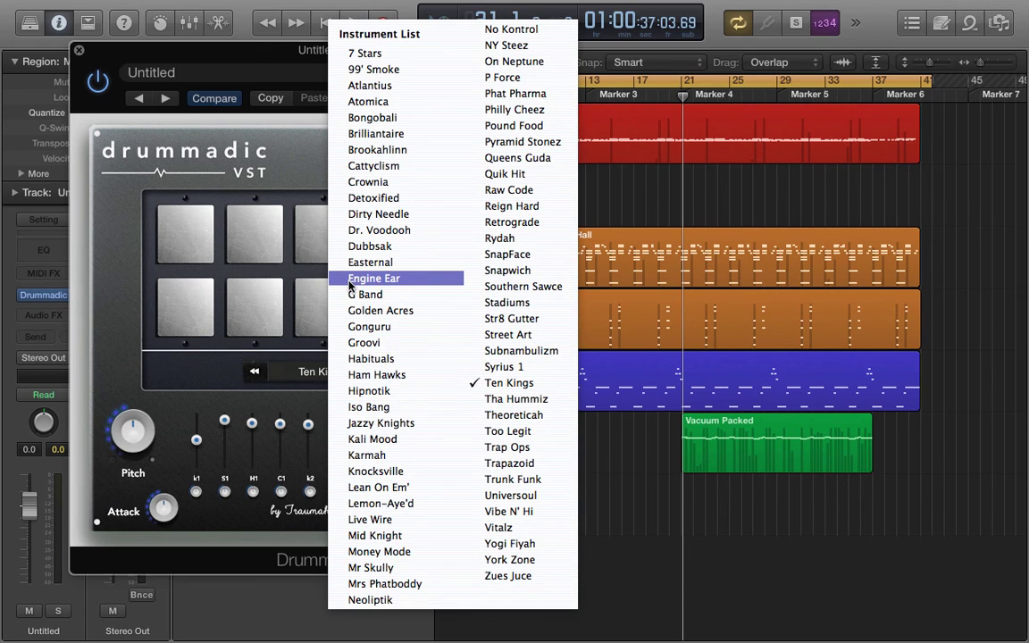
{"action": "left_click", "coordinate": [351, 264]}
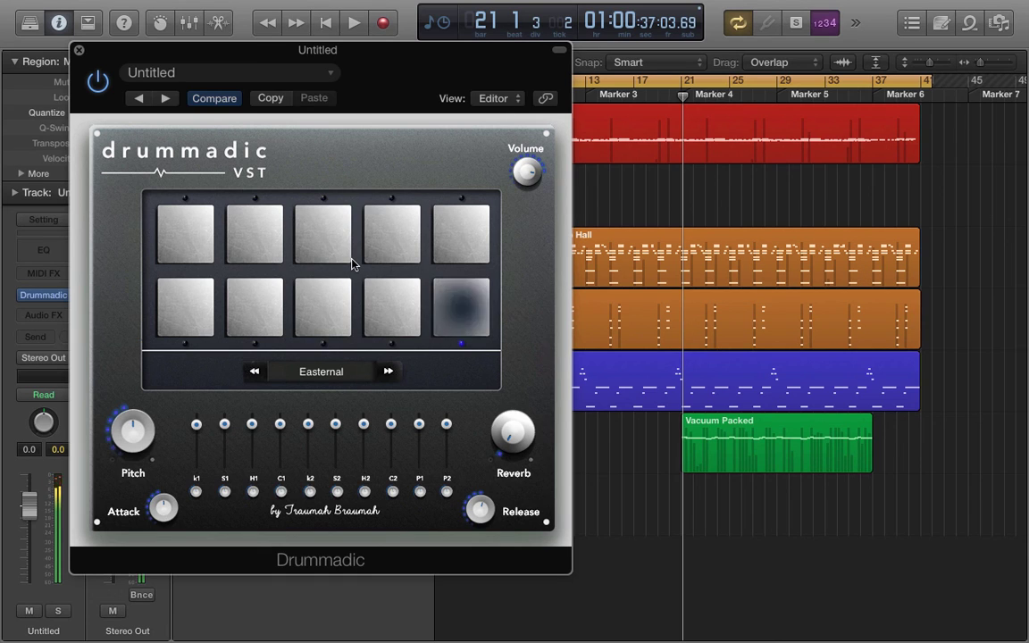
{"action": "left_click", "coordinate": [340, 373]}
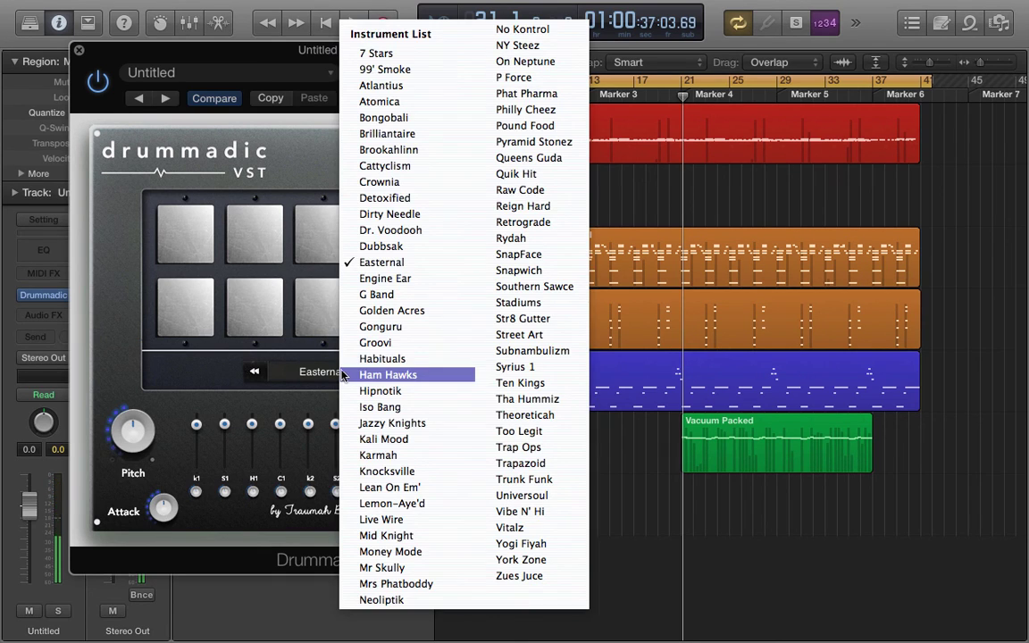
{"action": "left_click", "coordinate": [520, 351]}
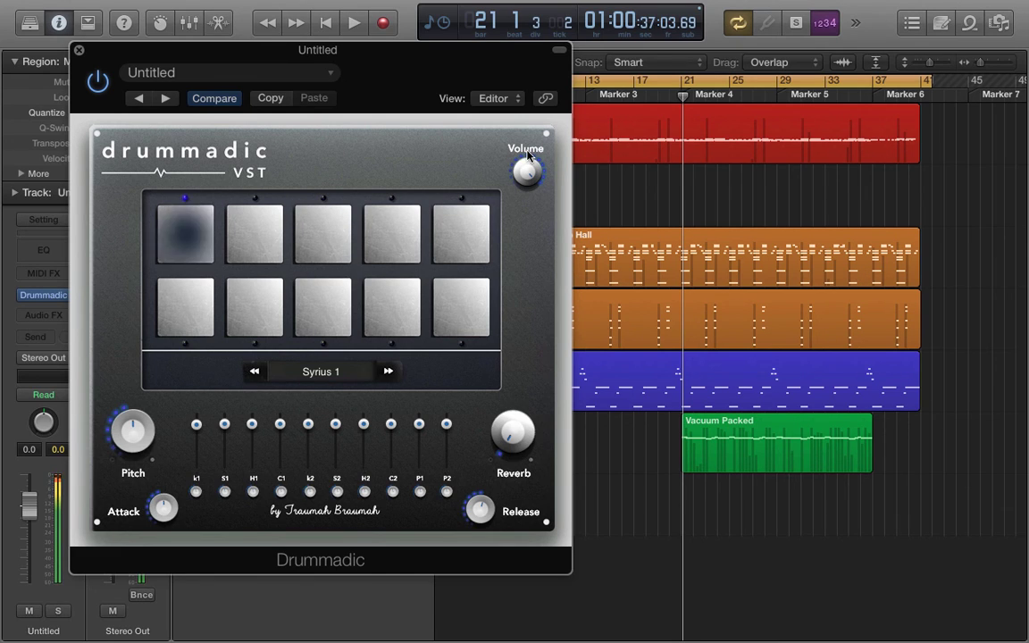
Audition the Jazzy Knights kit and the Theoreticah kit in Drummadic.
{"action": "left_click", "coordinate": [353, 378]}
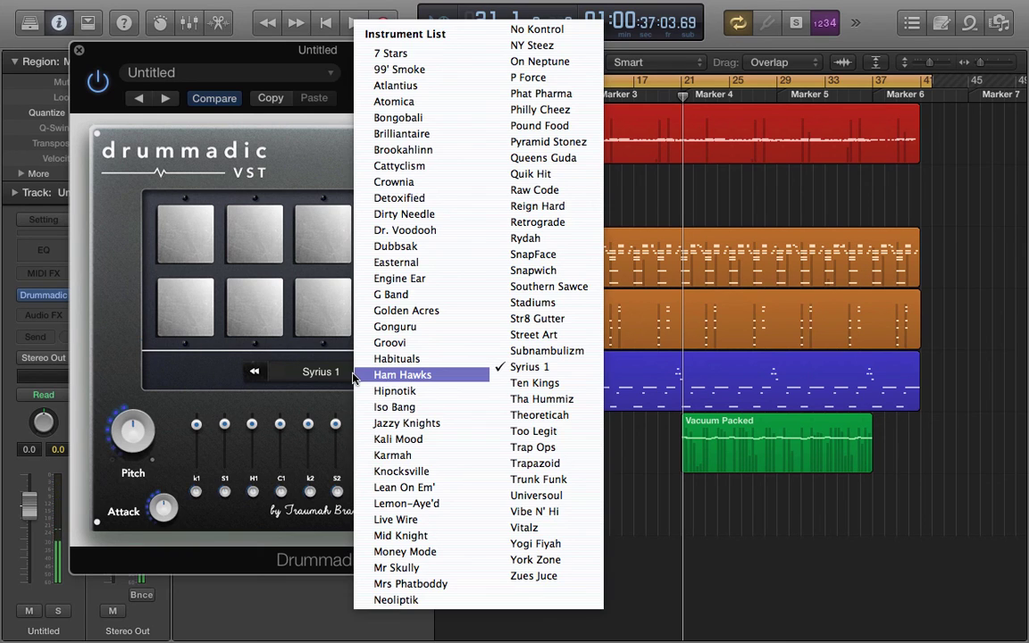
{"action": "left_click", "coordinate": [379, 423]}
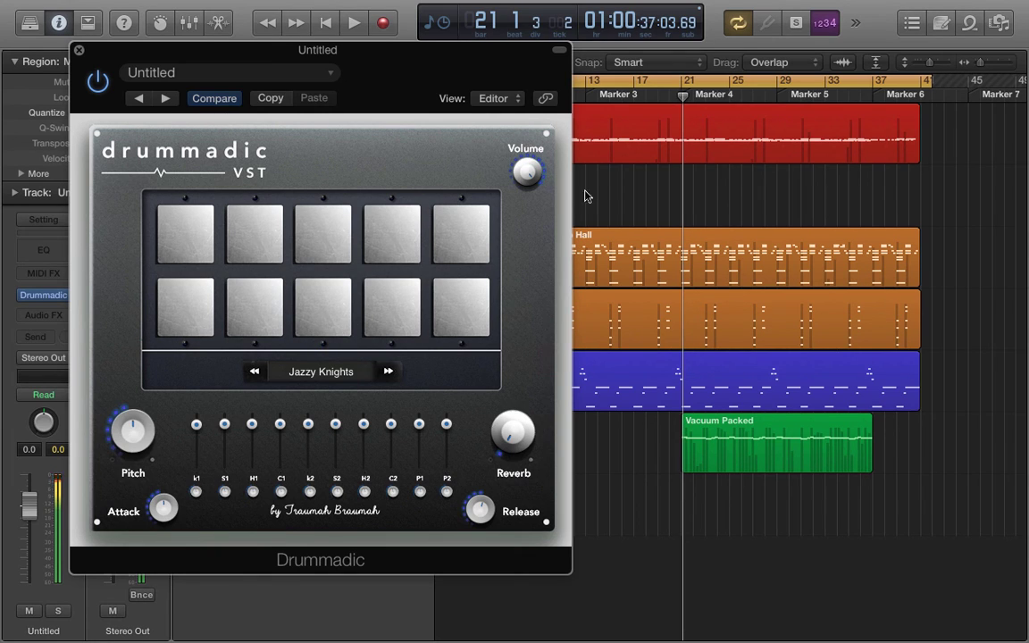
{"action": "left_click", "coordinate": [310, 378]}
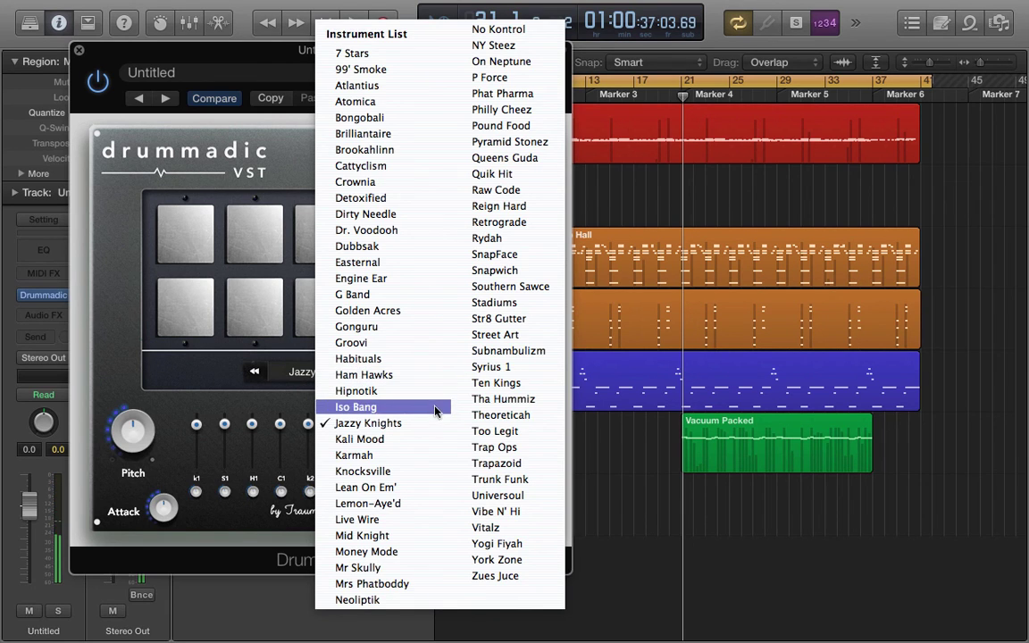
{"action": "left_click", "coordinate": [487, 423]}
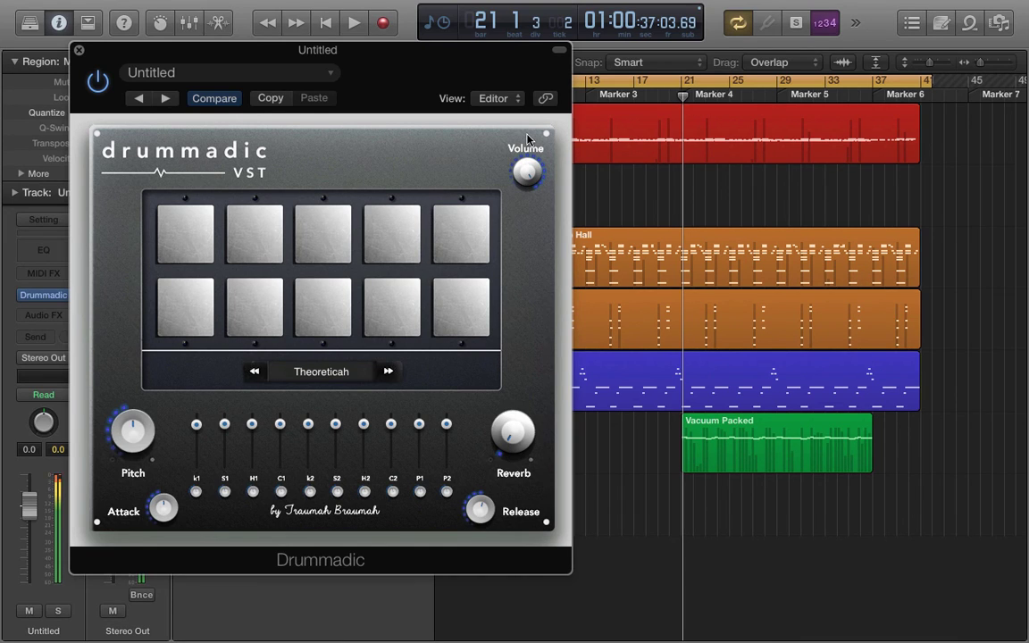
Load the Kali Mood kit in Drummadic and try adjusting its reverb amount.
{"action": "left_click", "coordinate": [333, 375]}
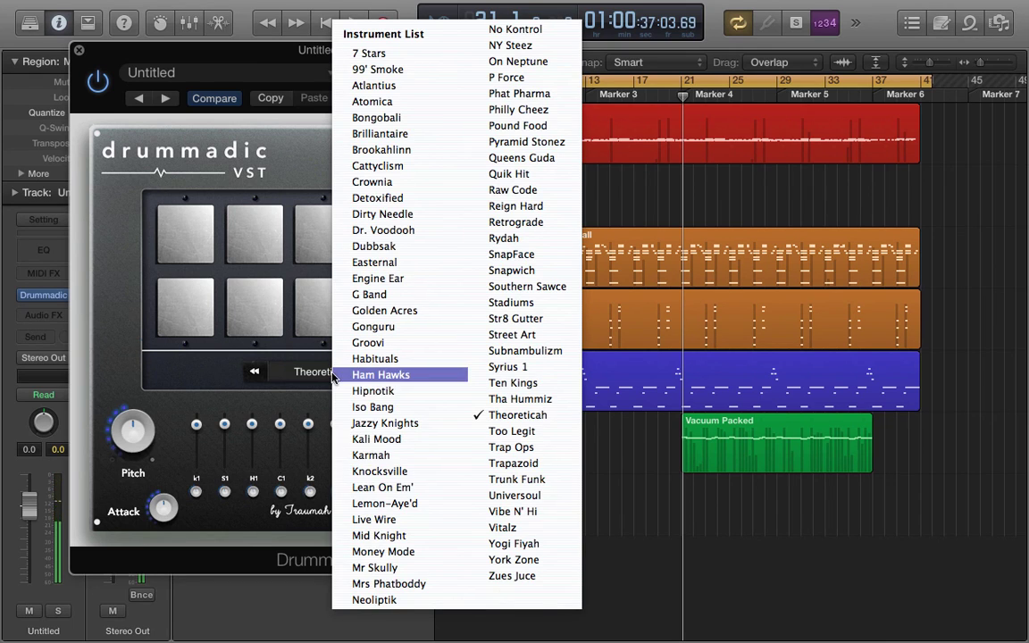
{"action": "left_click", "coordinate": [375, 437]}
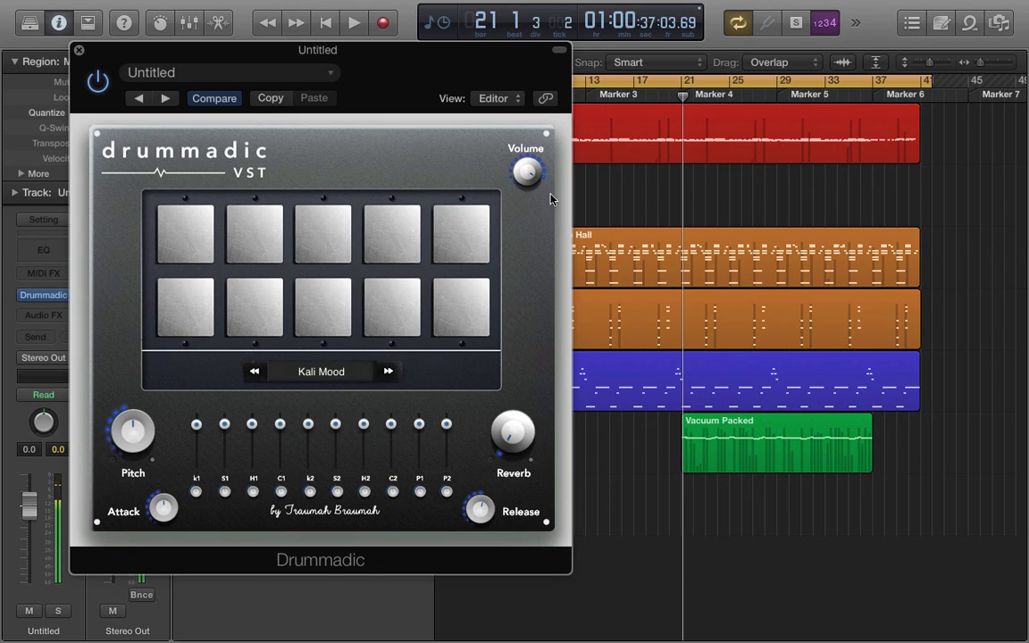
{"action": "left_click_drag", "start_coordinate": [523, 435], "coordinate": [549, 435]}
Audition the Universoul kit and the Golden Acres kit in Drummadic.
{"action": "left_click", "coordinate": [344, 372]}
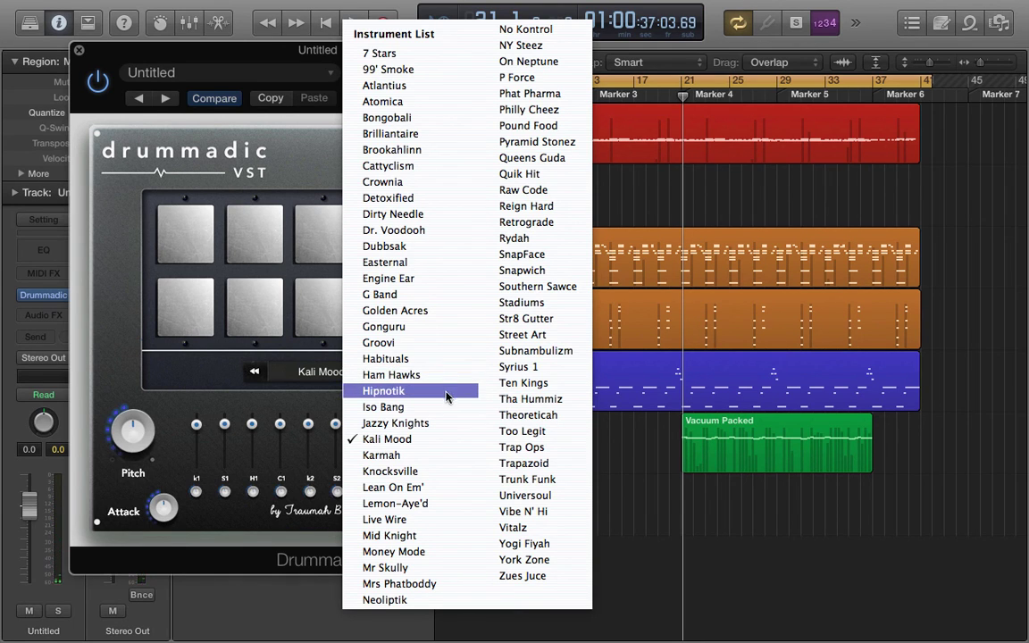
{"action": "left_click", "coordinate": [533, 496]}
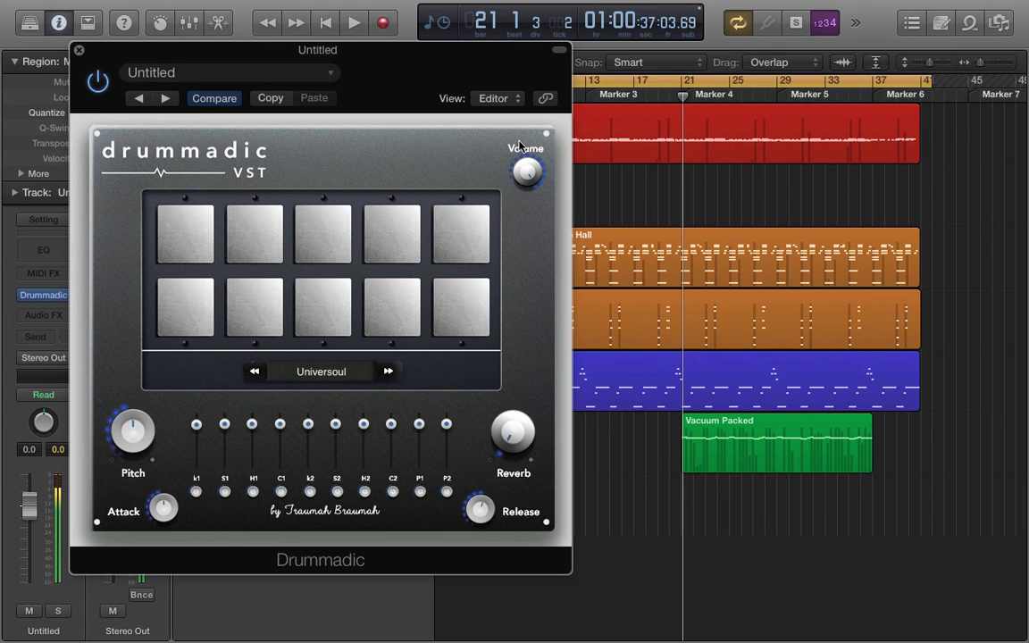
{"action": "left_click", "coordinate": [365, 370]}
{"action": "left_click", "coordinate": [408, 310]}
Load the Lean On Em' kit in Drummadic on the untitled track.
{"action": "left_click", "coordinate": [361, 378]}
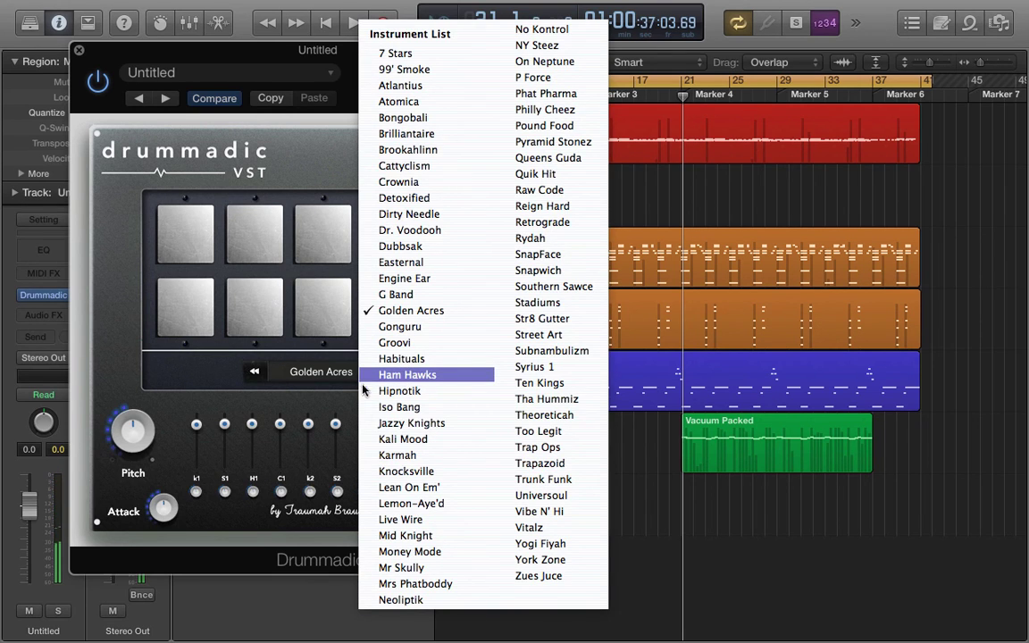
{"action": "left_click", "coordinate": [391, 488]}
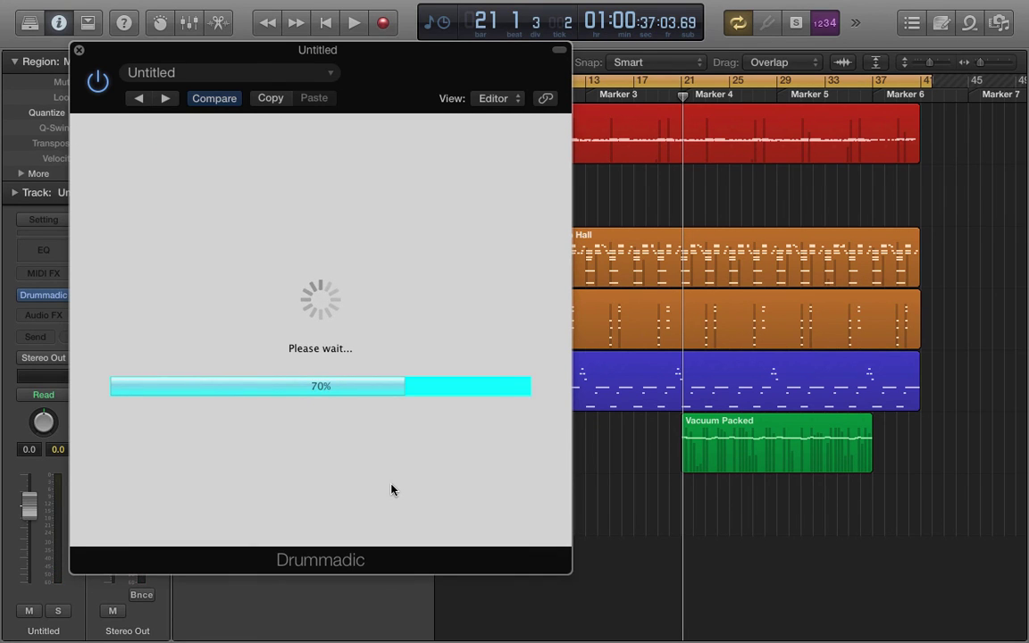